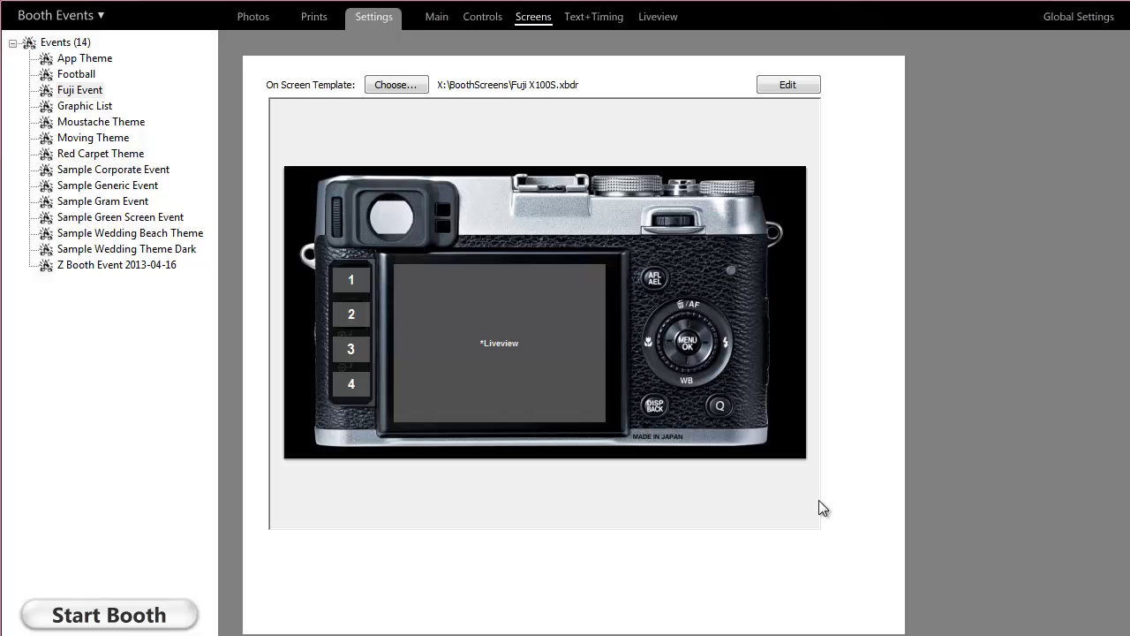
Select the Fuji Event and edit its On Screen Template in the template editor.
click(70, 89)
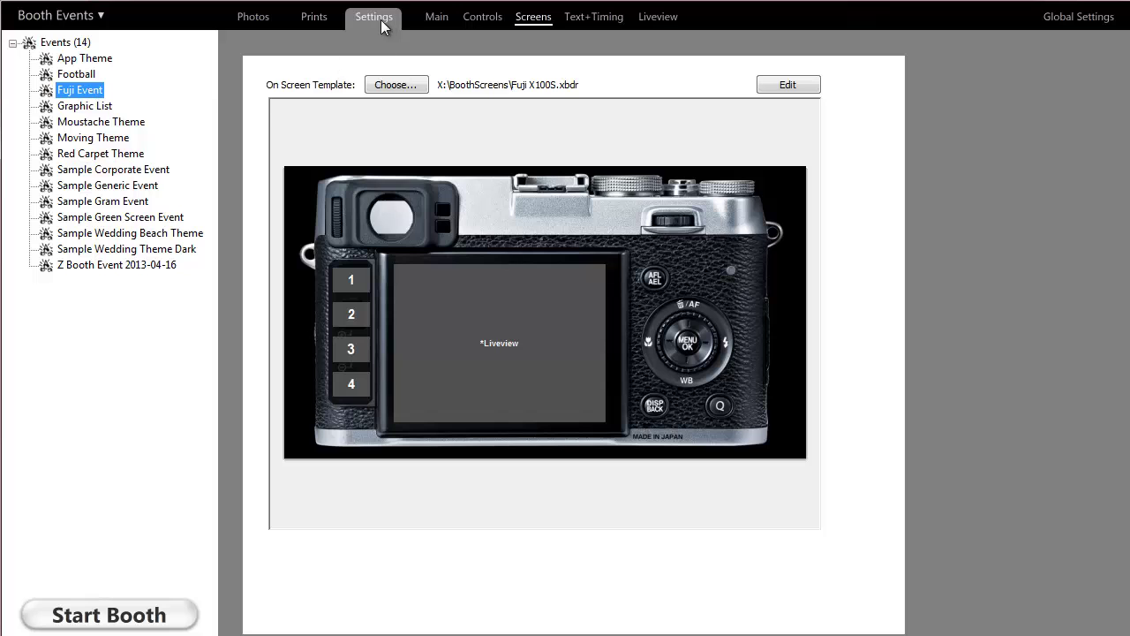
click(797, 84)
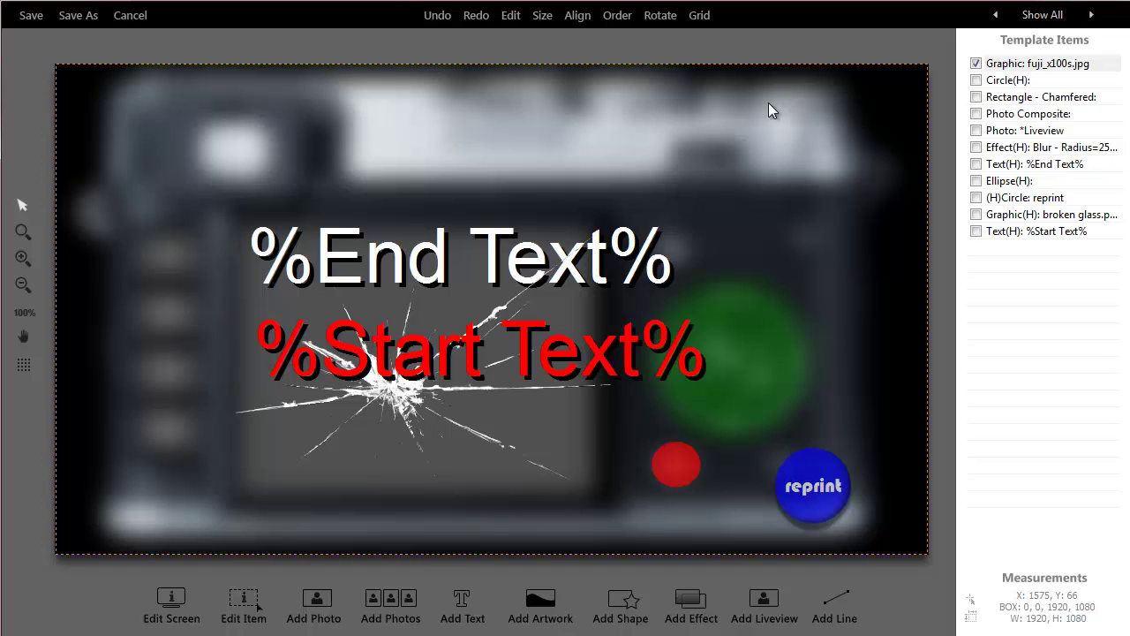
Open the Show All dropdown that lists the booth screen states.
click(1045, 16)
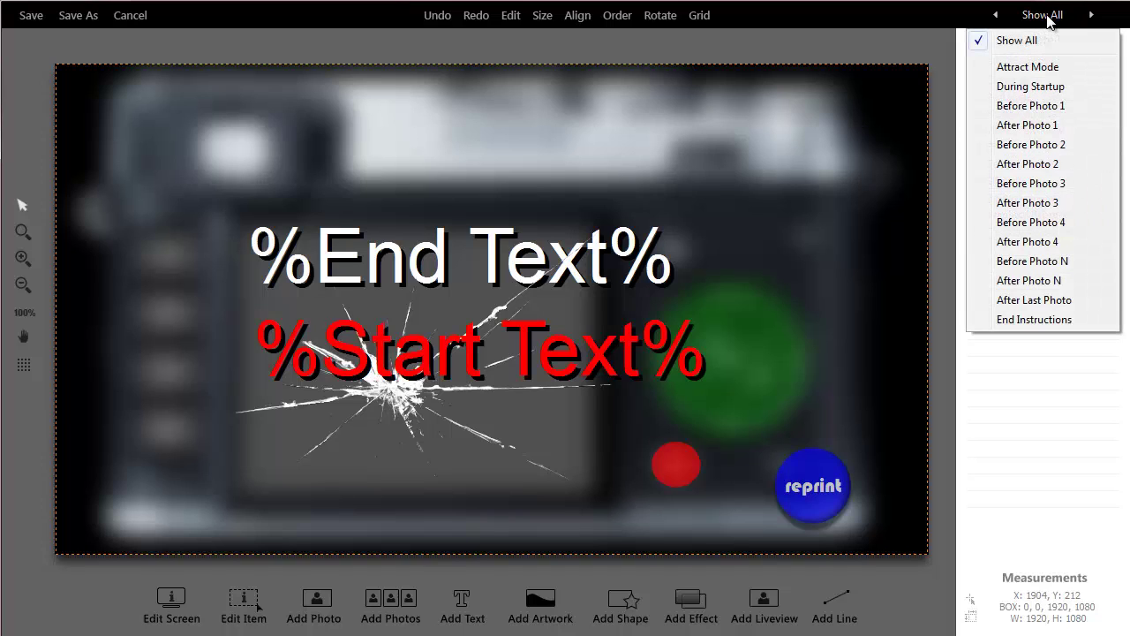
At During Startup, move the red %Start Text% caption left, past the canvas edge.
click(1039, 87)
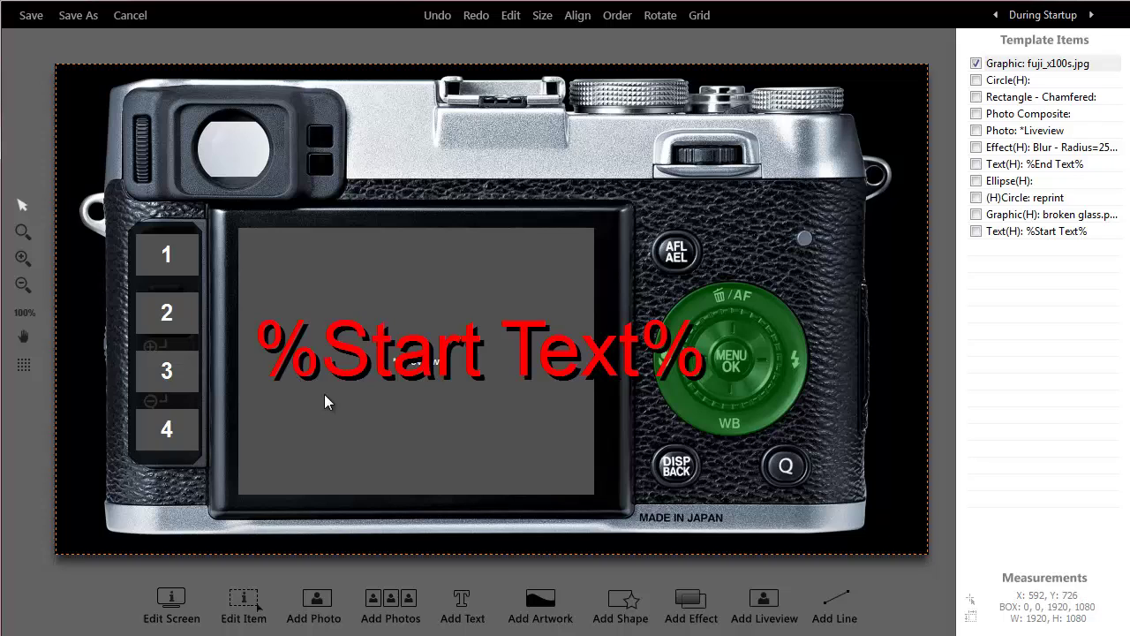
click(382, 362)
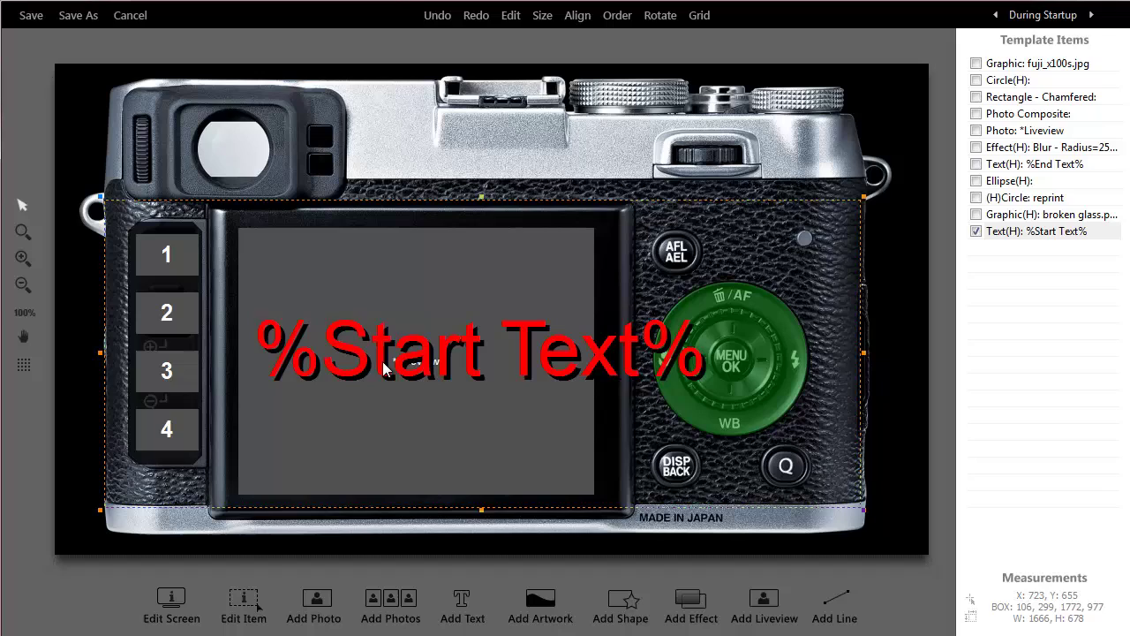
drag(381, 369, 367, 327)
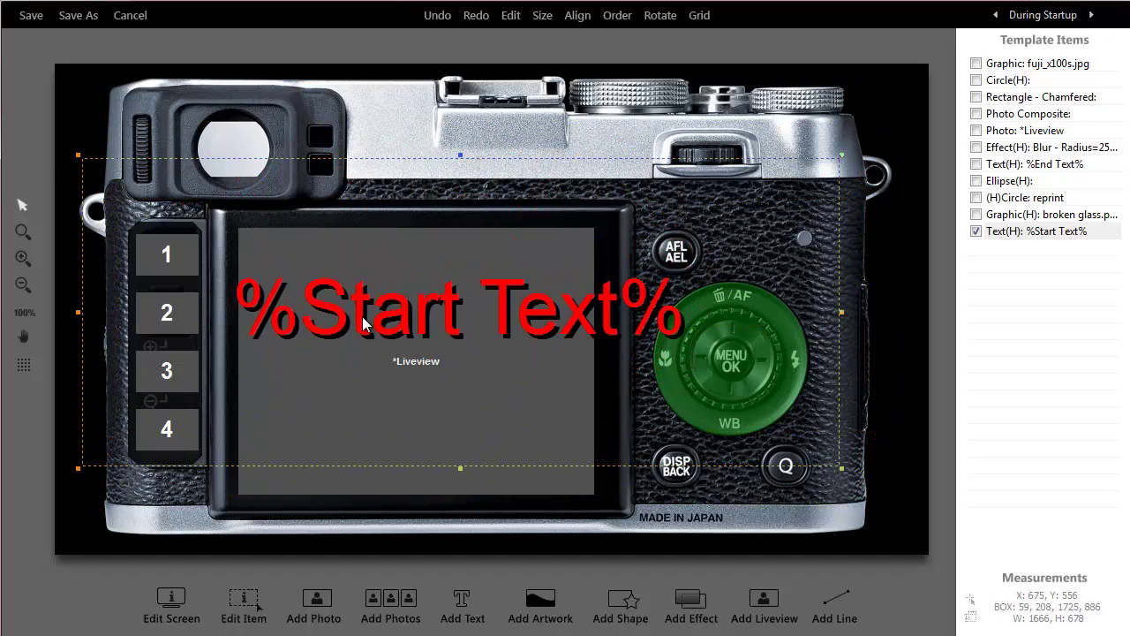
double_click(364, 325)
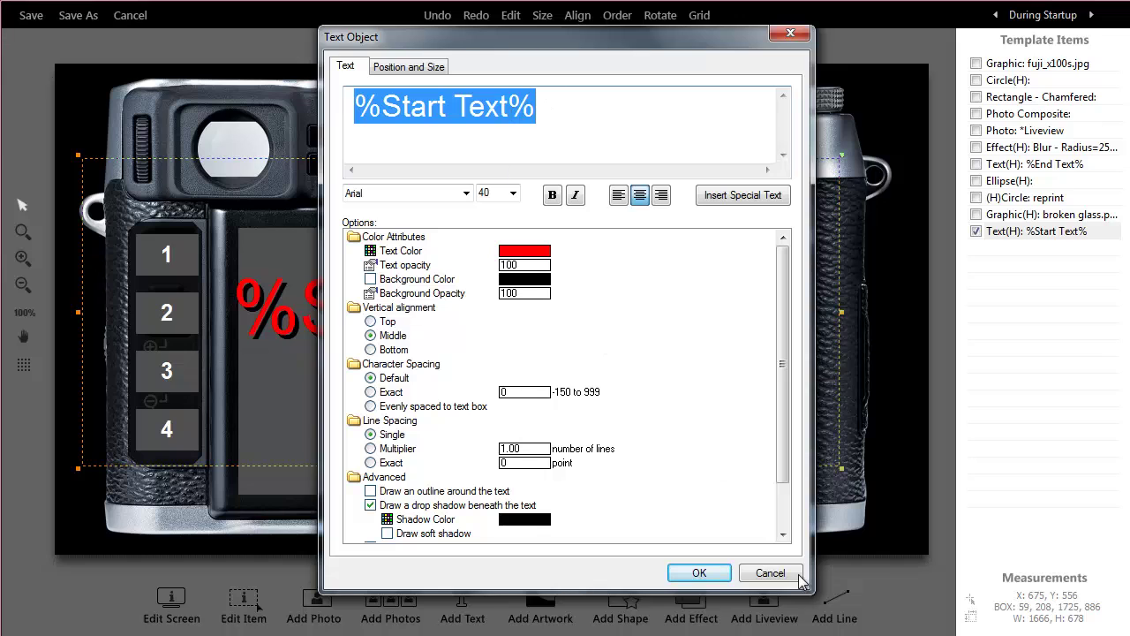
click(798, 575)
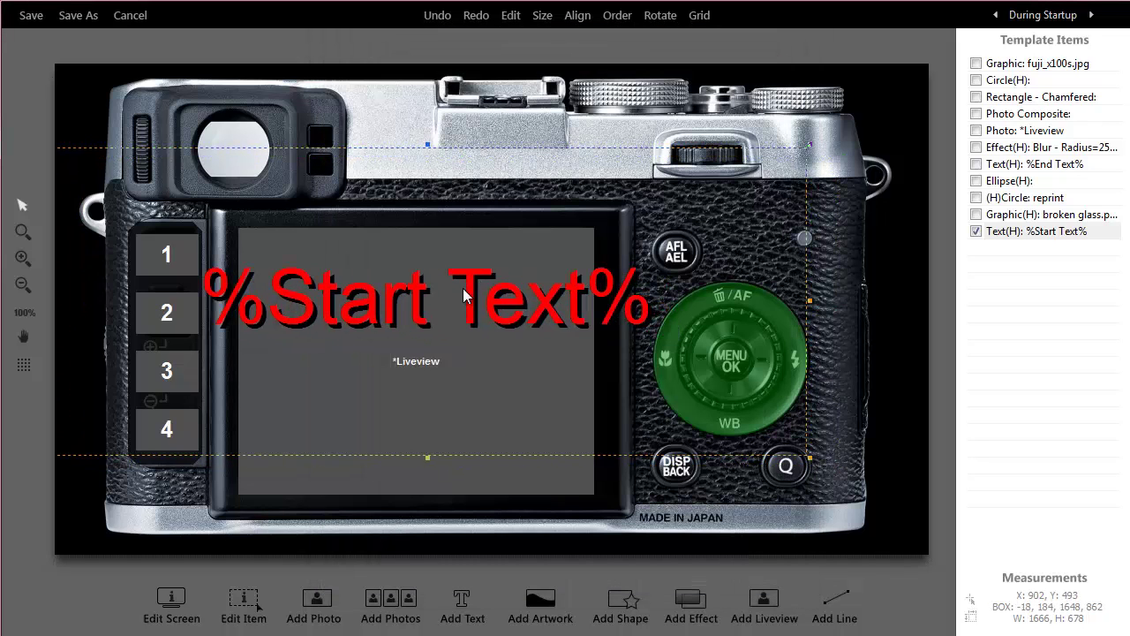
drag(465, 296, 259, 332)
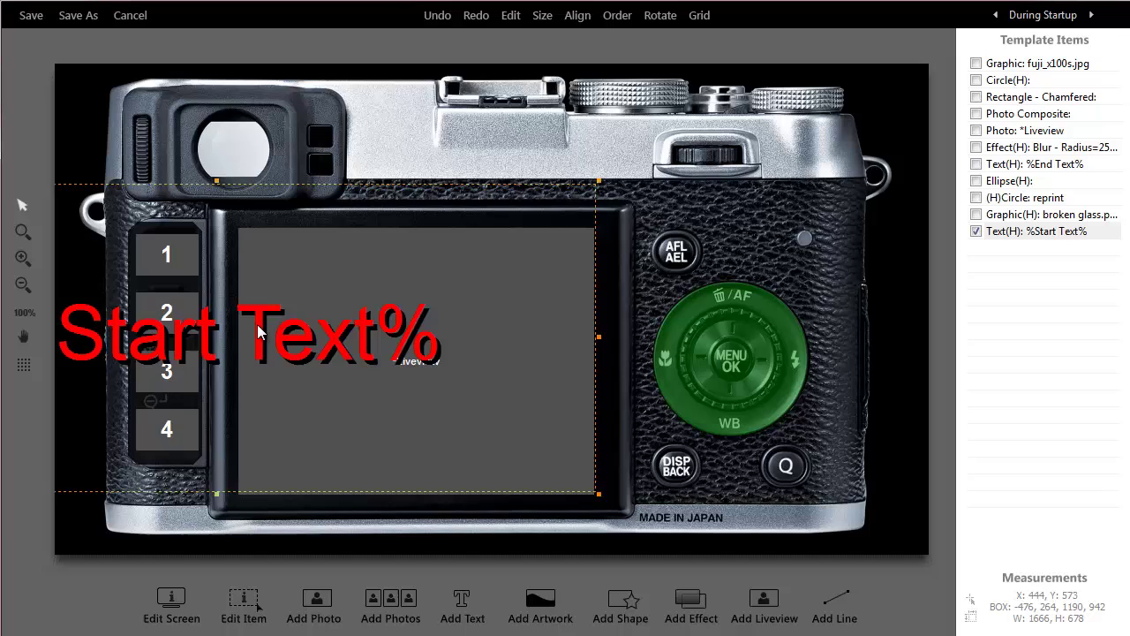
click(746, 316)
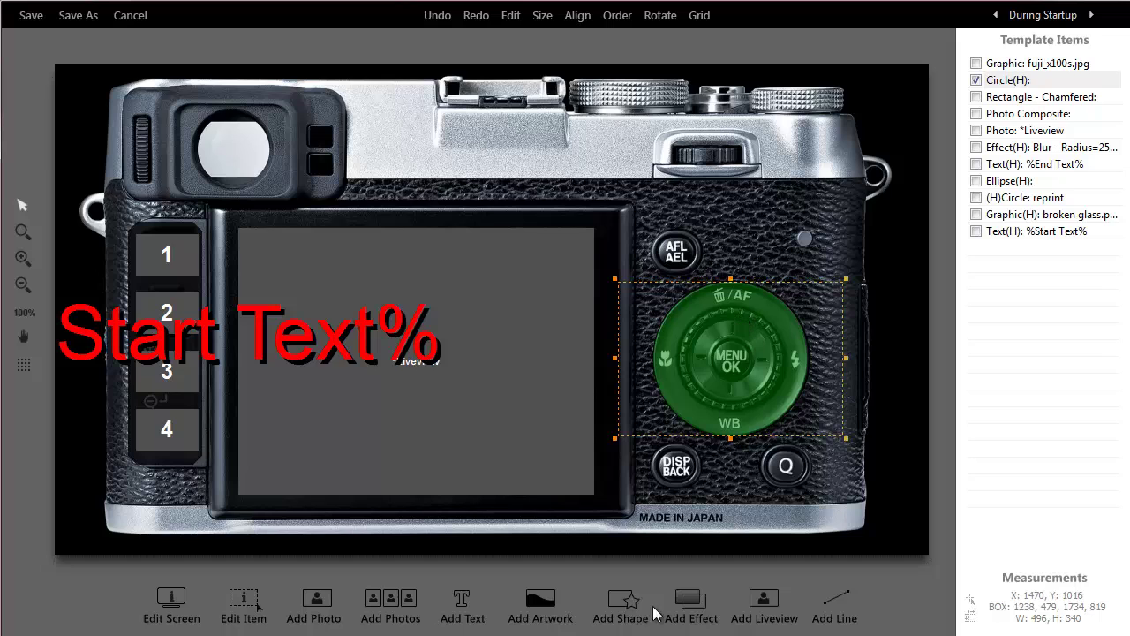
double_click(724, 338)
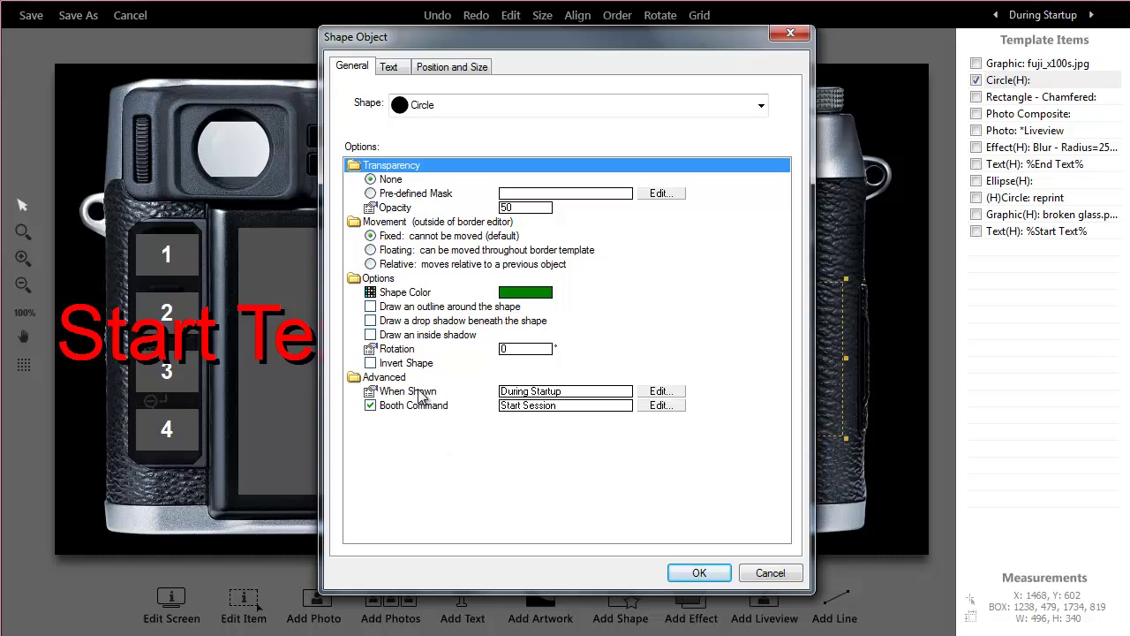
double_click(578, 392)
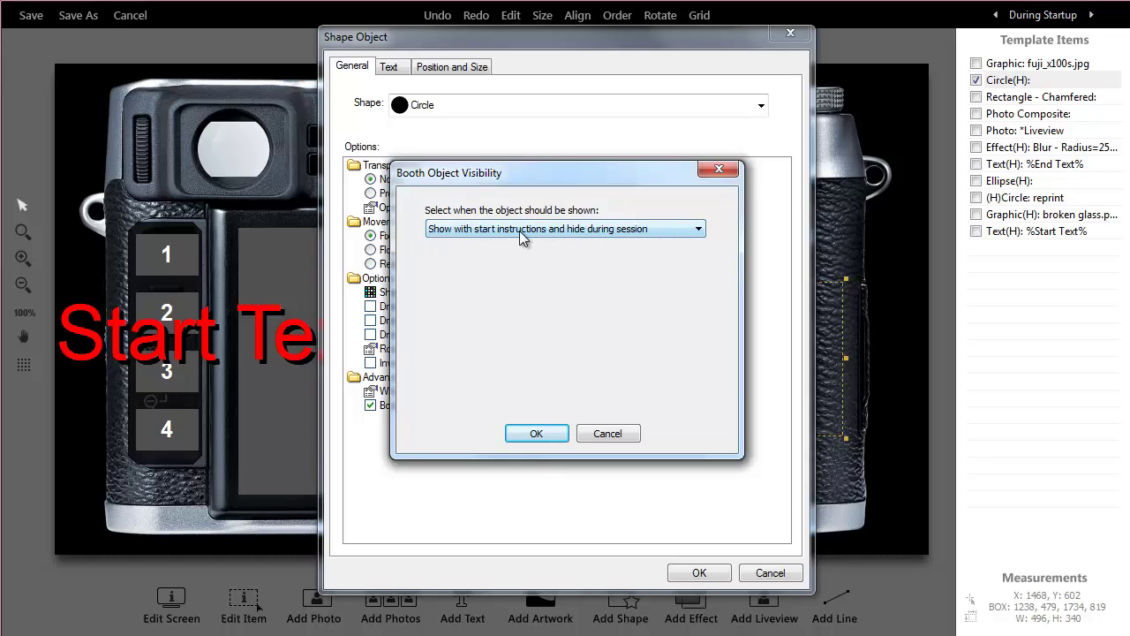
click(609, 433)
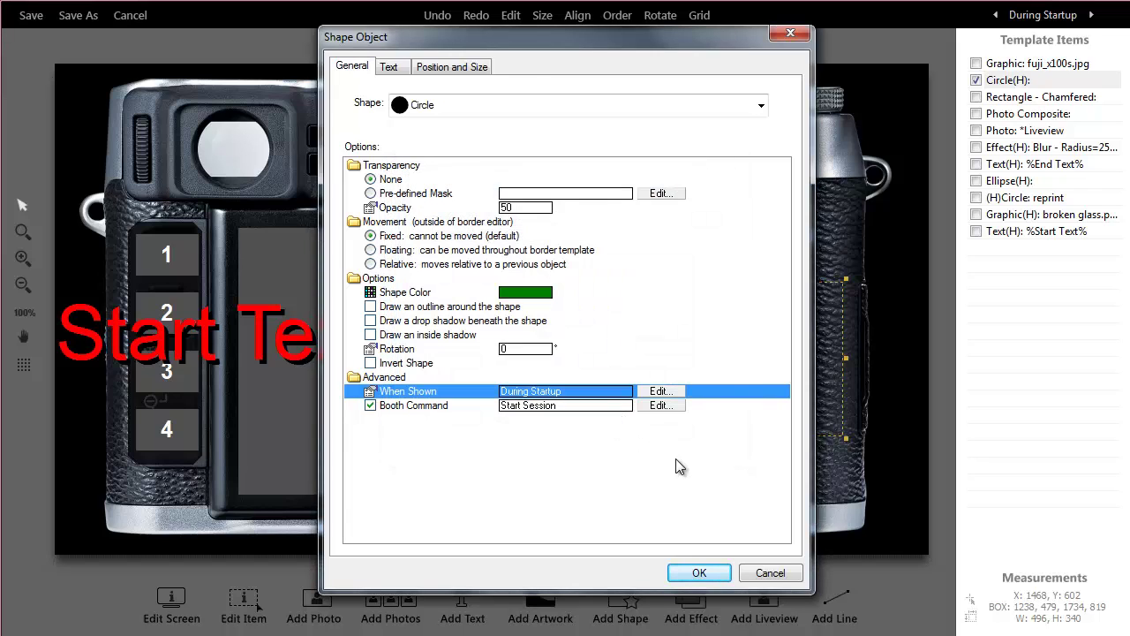
click(770, 574)
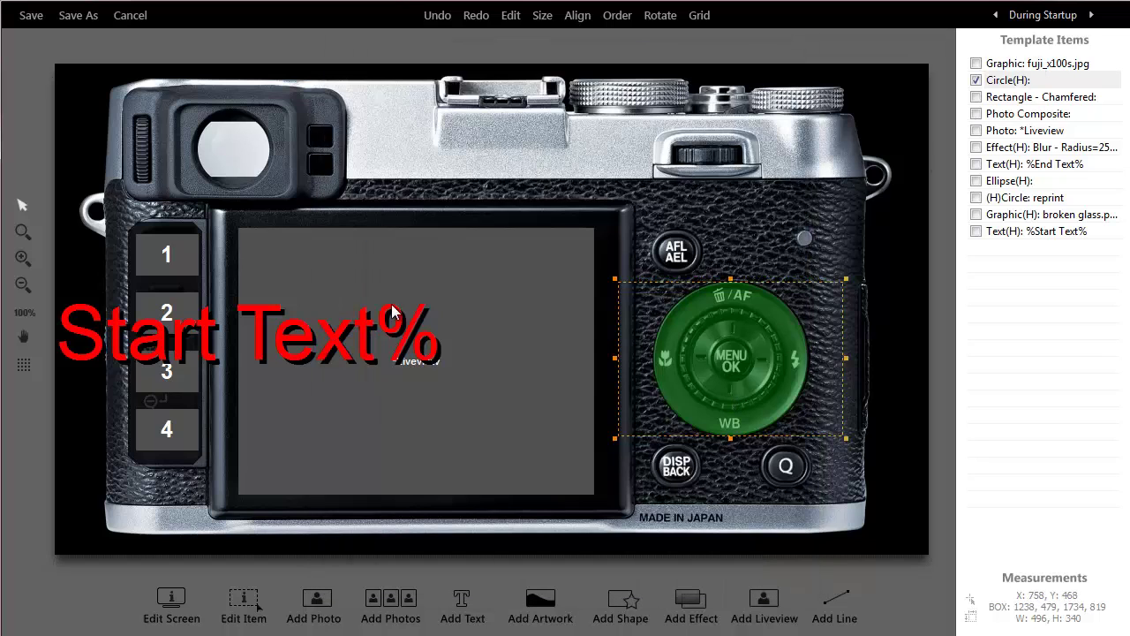
click(354, 347)
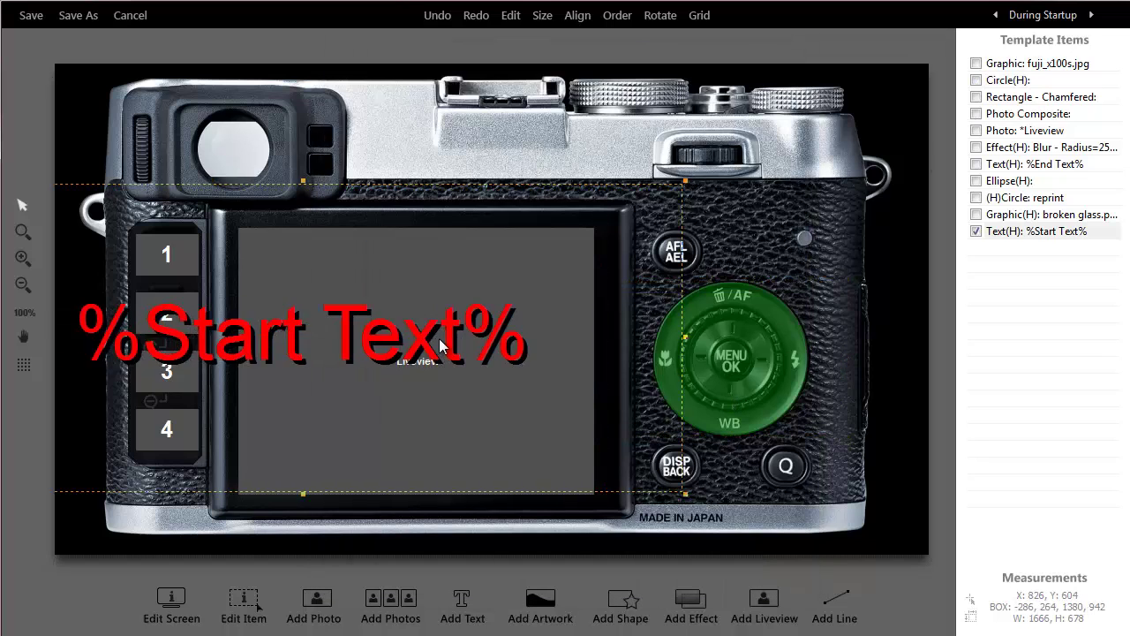
Preview Before Photo 1, then step forward to After Photo 3 with the broken-glass overlay.
click(1056, 16)
click(1048, 107)
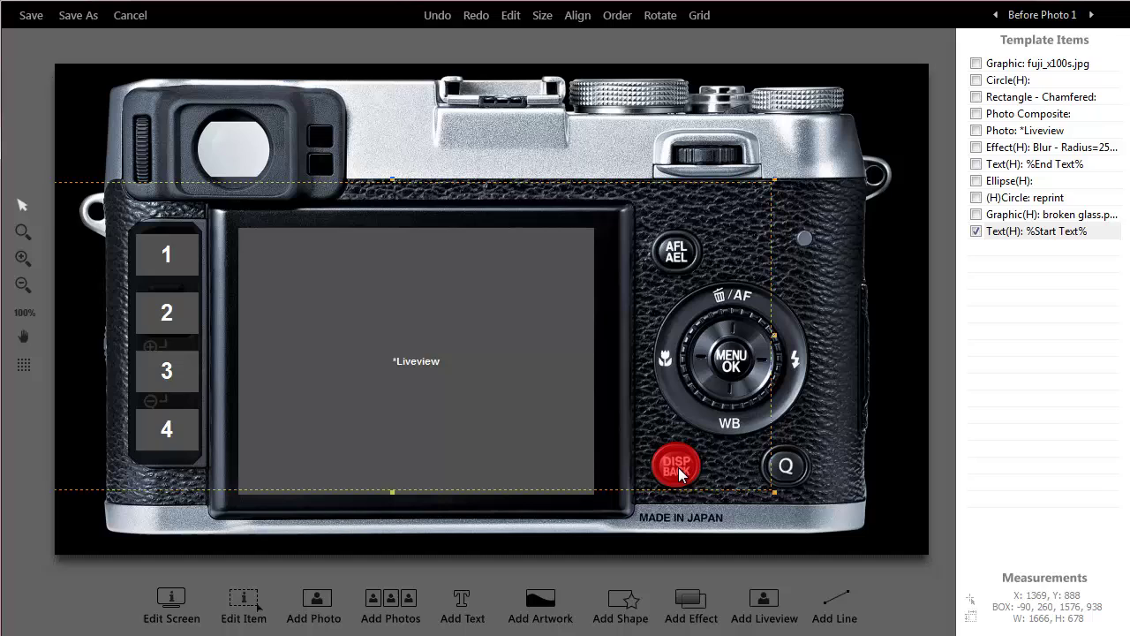
click(1092, 15)
click(1092, 15)
click(1092, 15)
click(1092, 15)
click(1092, 15)
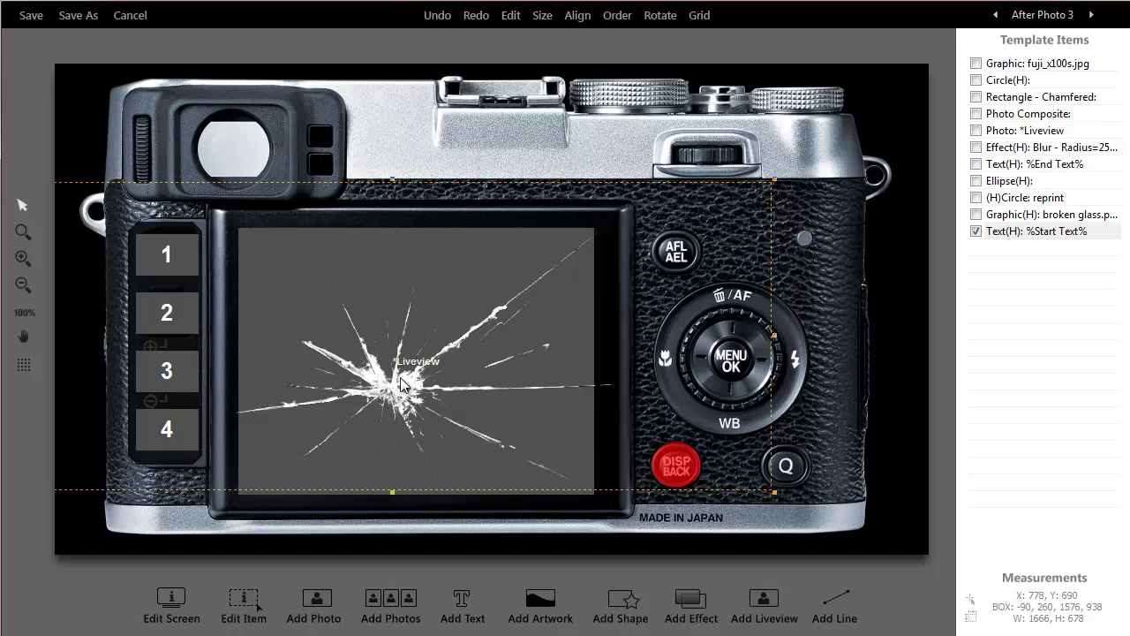
Keep the broken-glass graphic's custom per-step visibility and nudge it slightly left over the Liveview screen.
click(1044, 217)
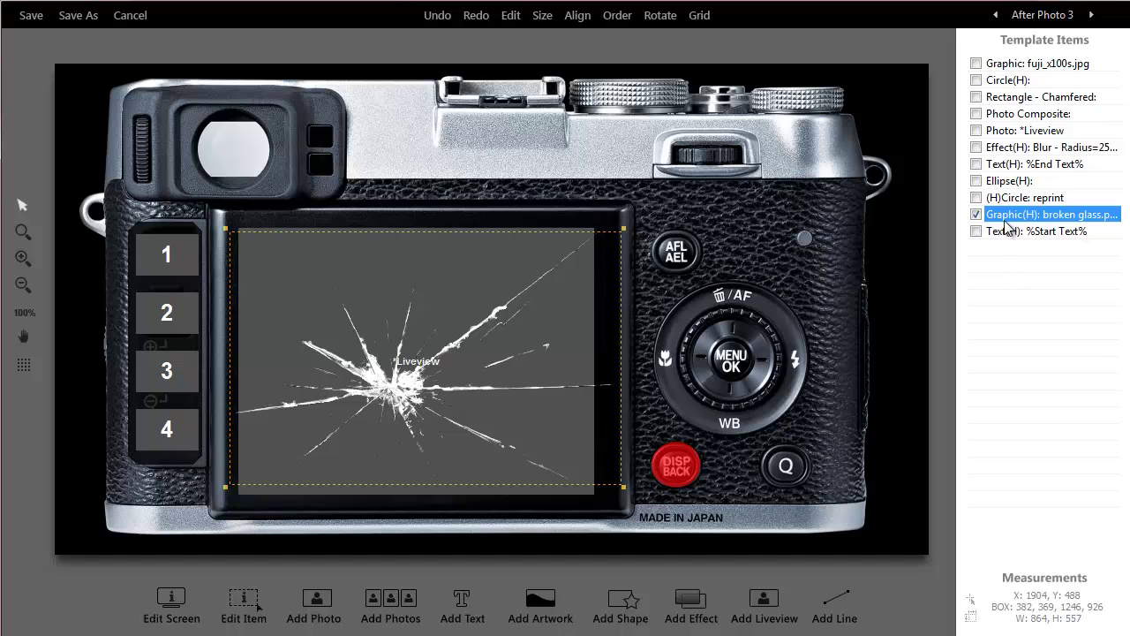
double_click(387, 397)
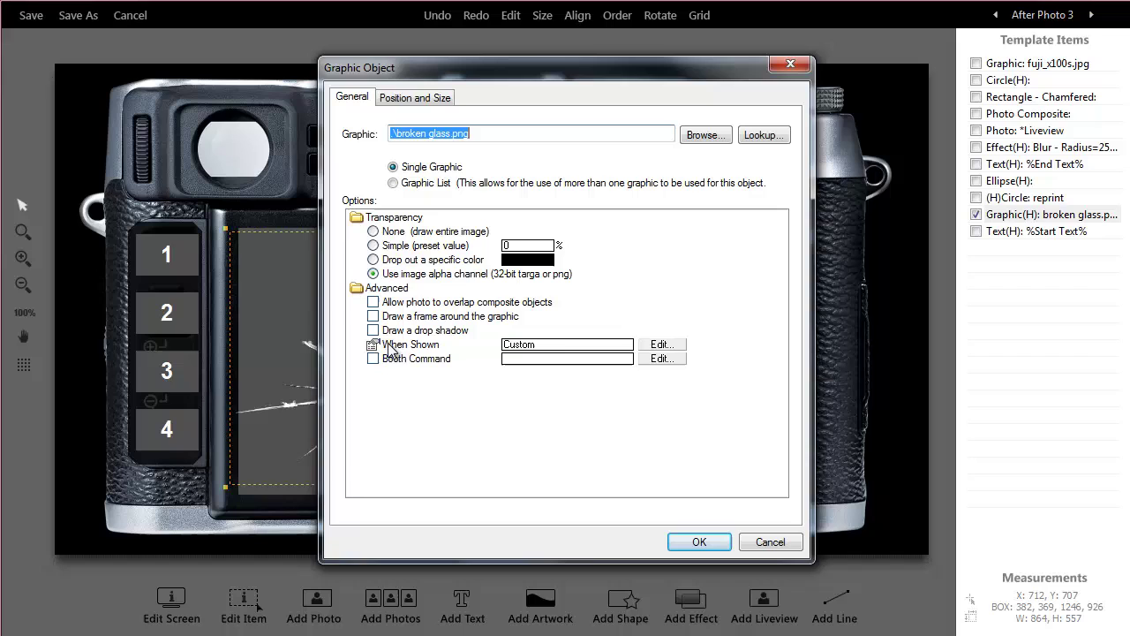
click(663, 344)
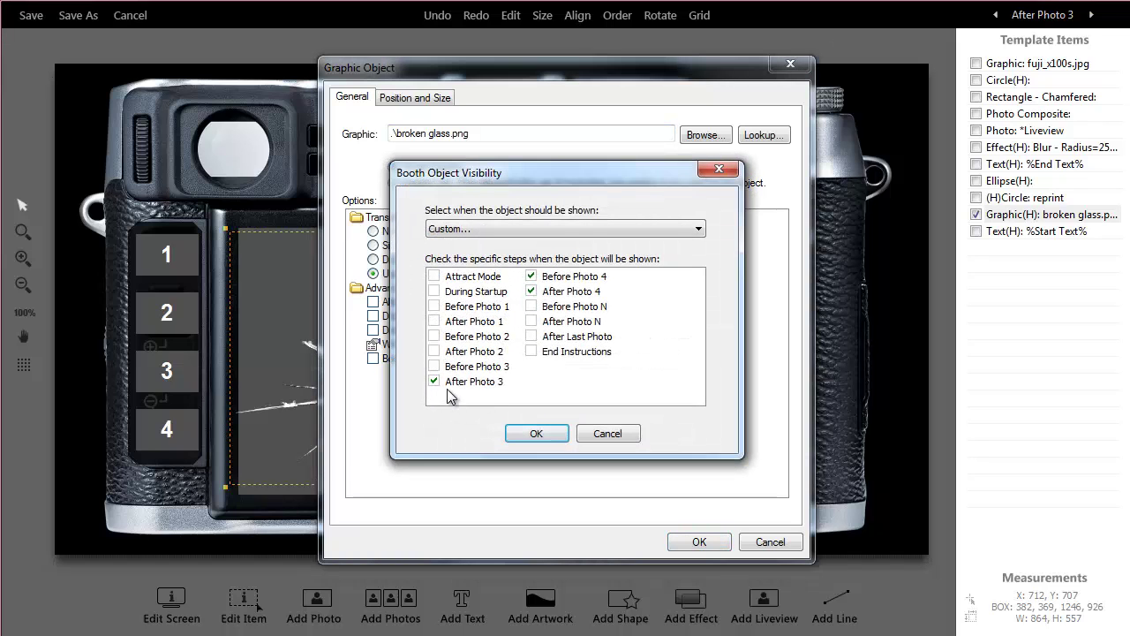
click(497, 229)
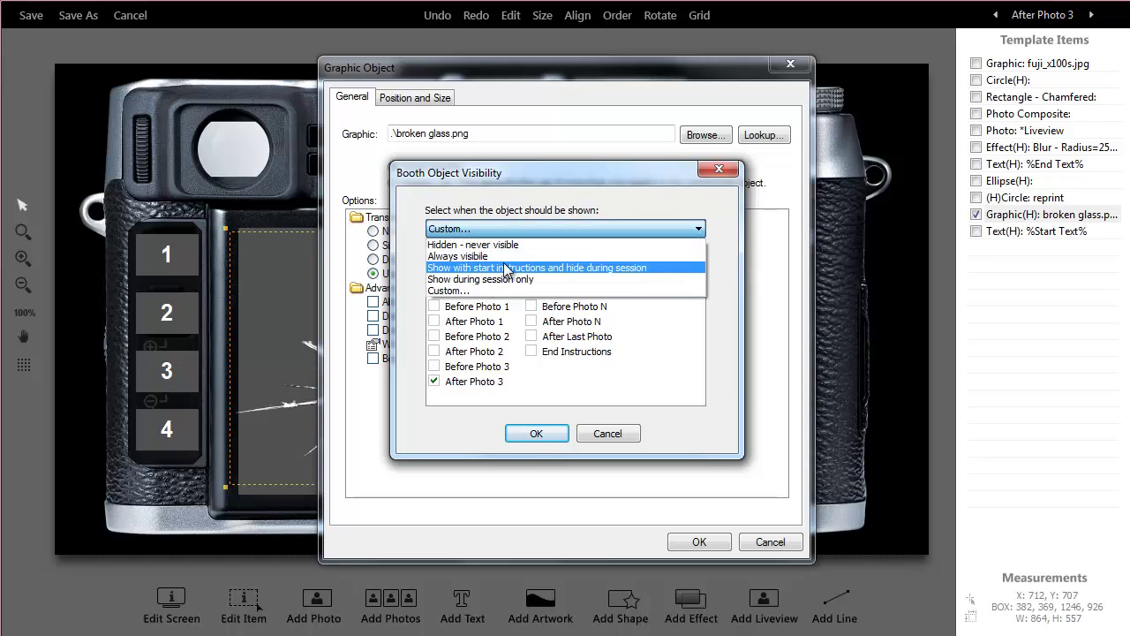
click(448, 291)
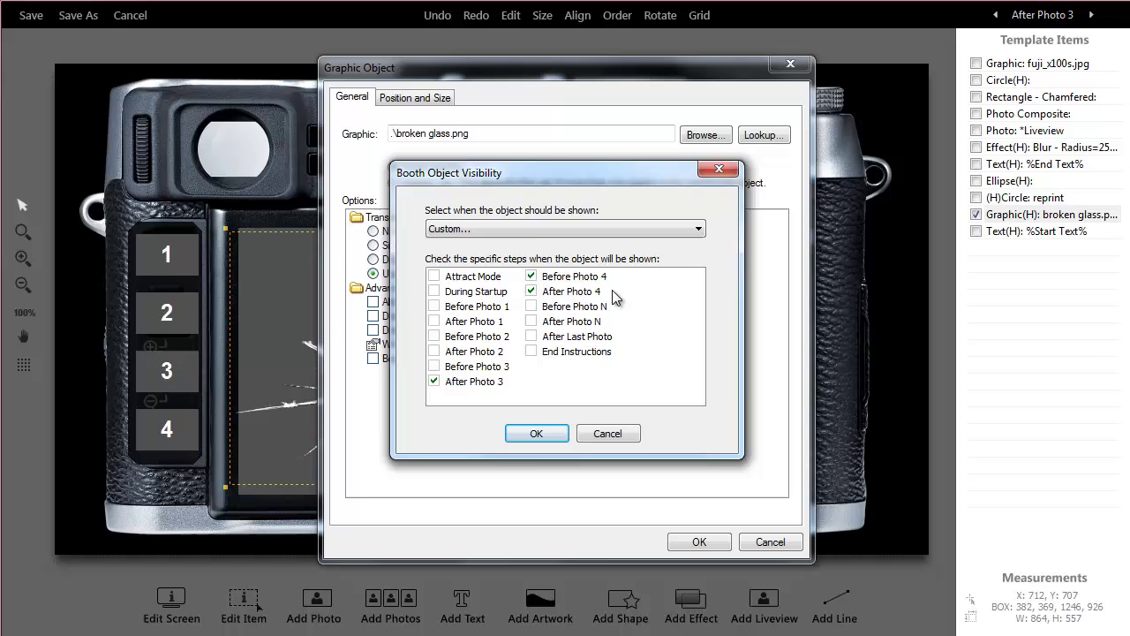
click(616, 438)
click(764, 542)
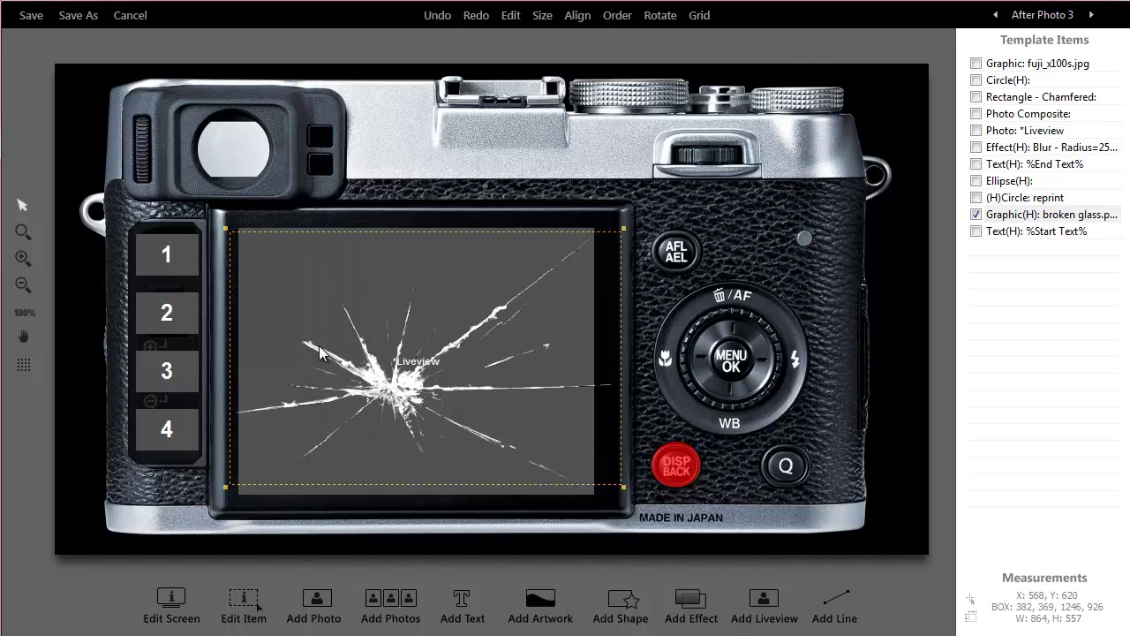
drag(397, 393, 374, 399)
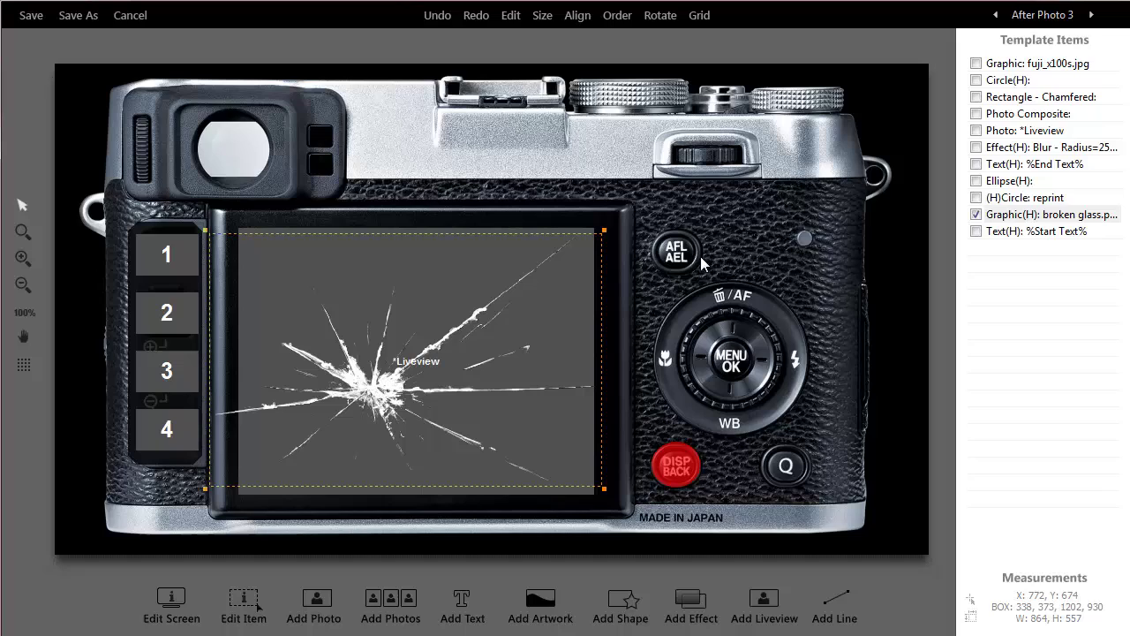
Step the preview from Before Photo 4 through After Photo N to End Instructions.
click(1092, 16)
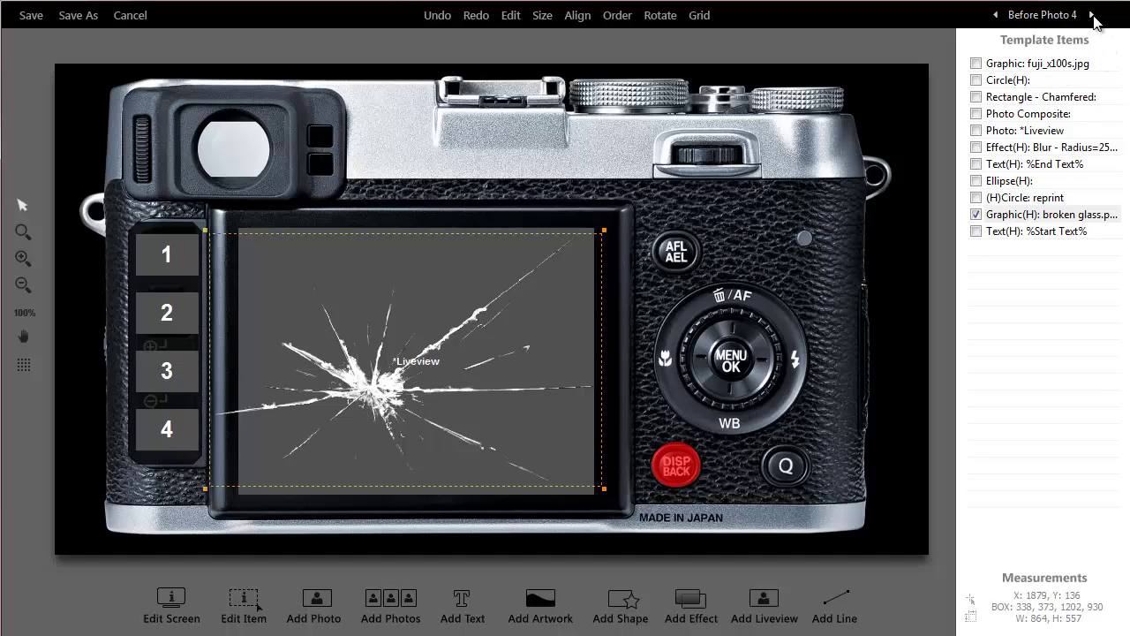
click(1092, 16)
click(1092, 16)
click(1092, 16)
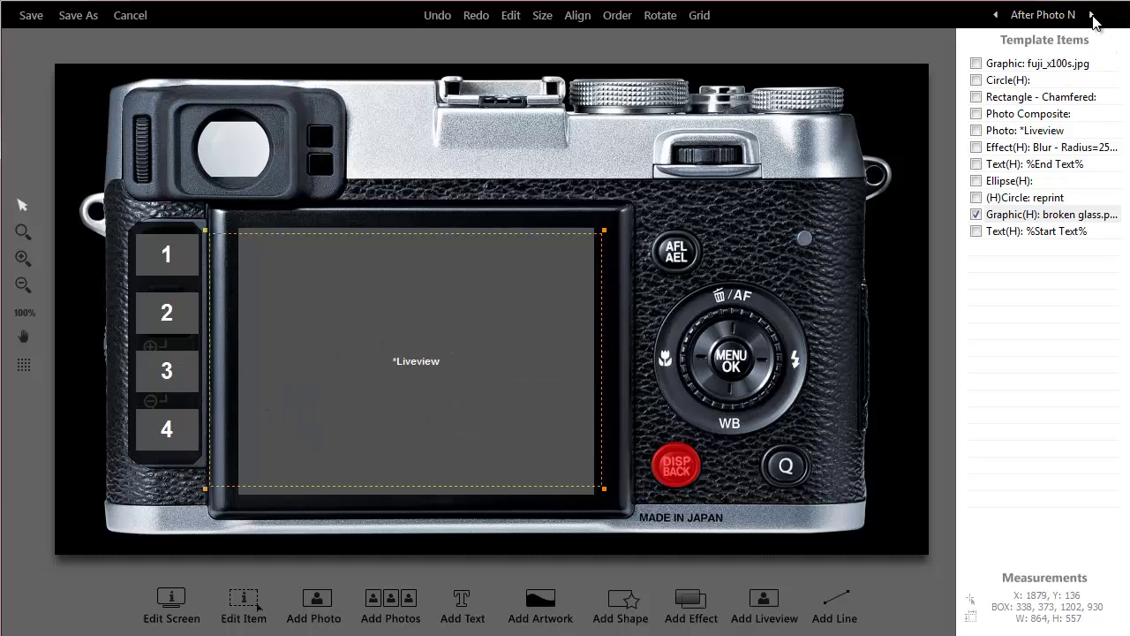
click(1092, 16)
click(1092, 15)
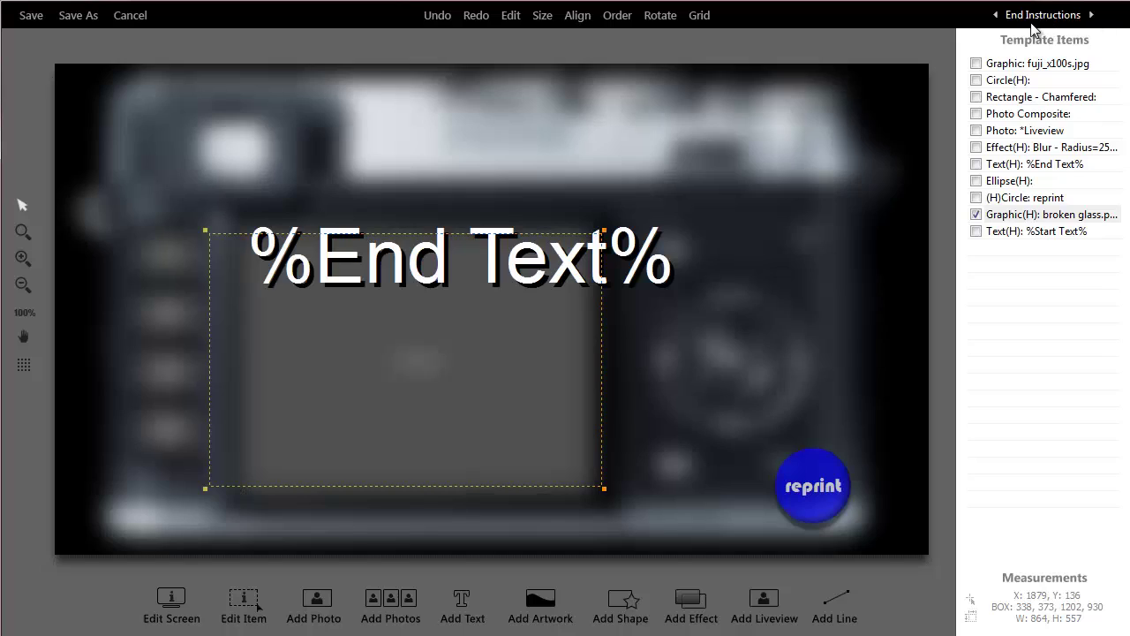
Inspect the %End Text% item and the Blur effect's settings without changing anything.
click(100, 108)
click(136, 492)
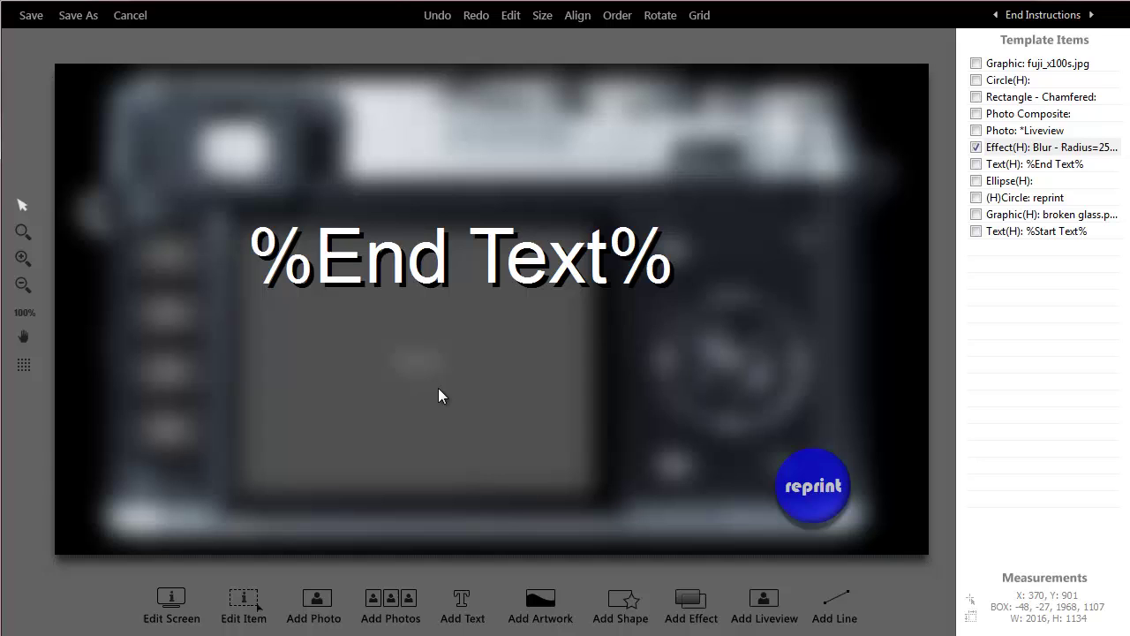
double_click(1044, 147)
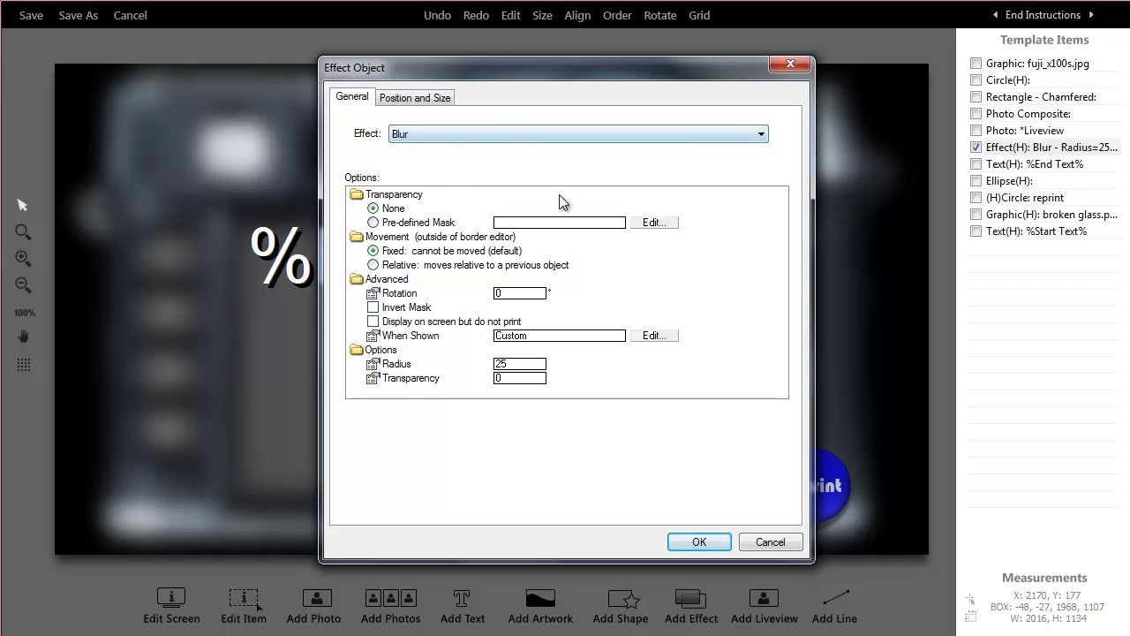
click(771, 542)
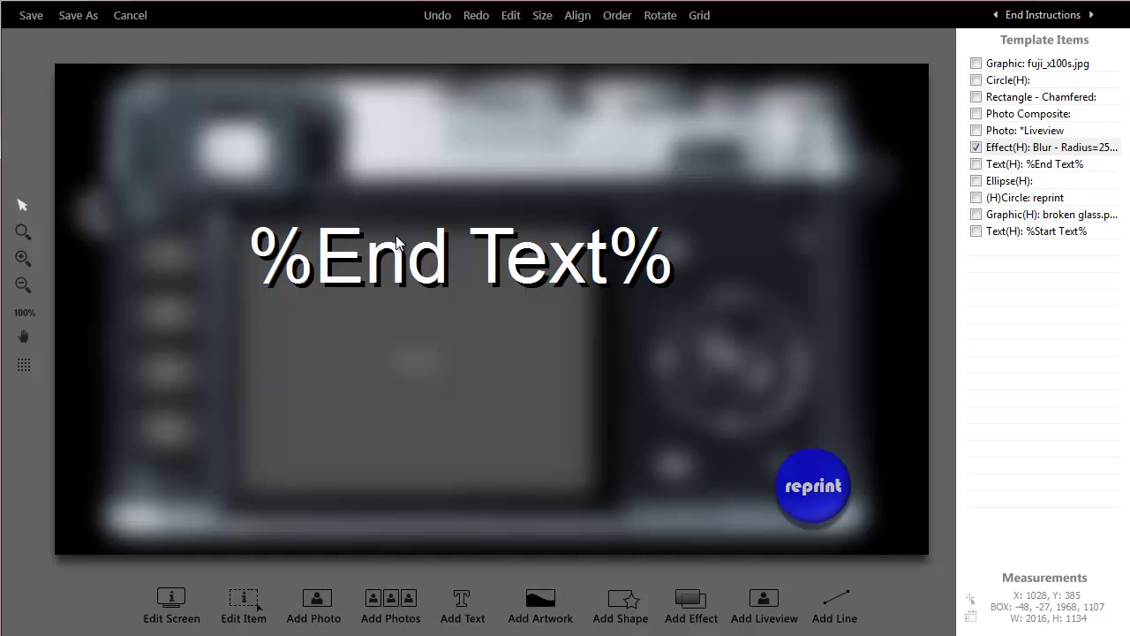
click(814, 463)
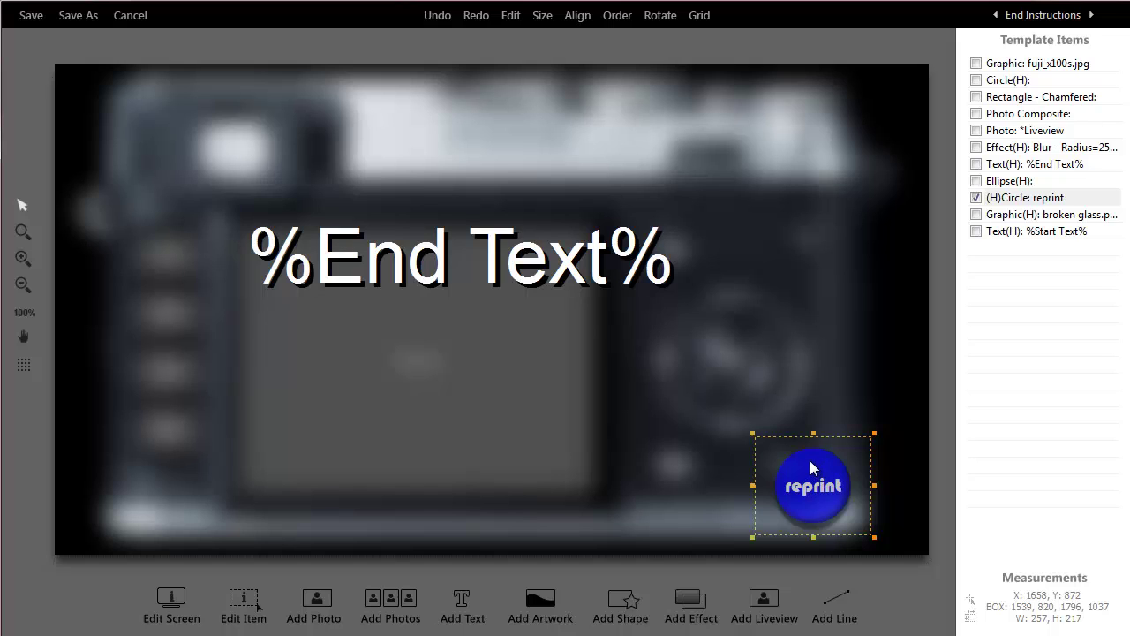
double_click(808, 460)
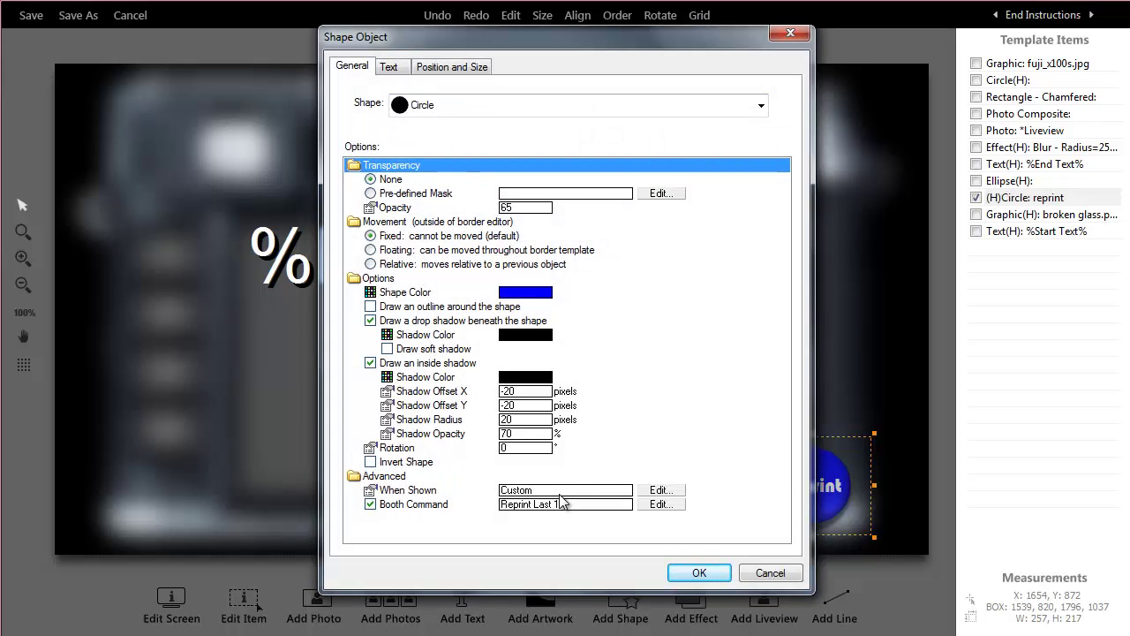
click(661, 487)
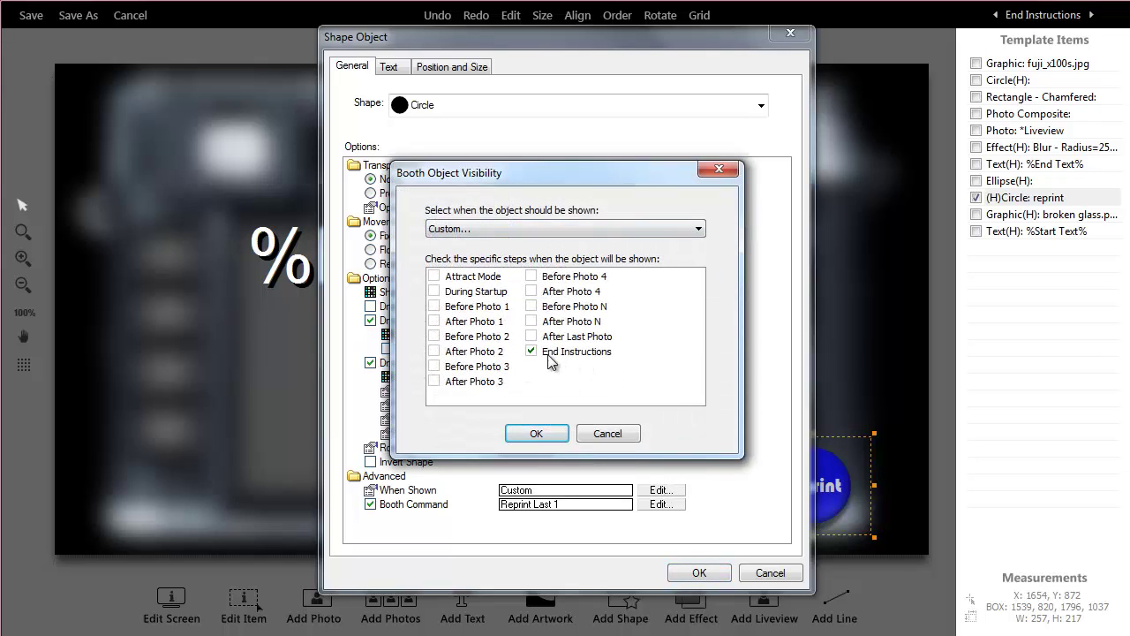
click(609, 432)
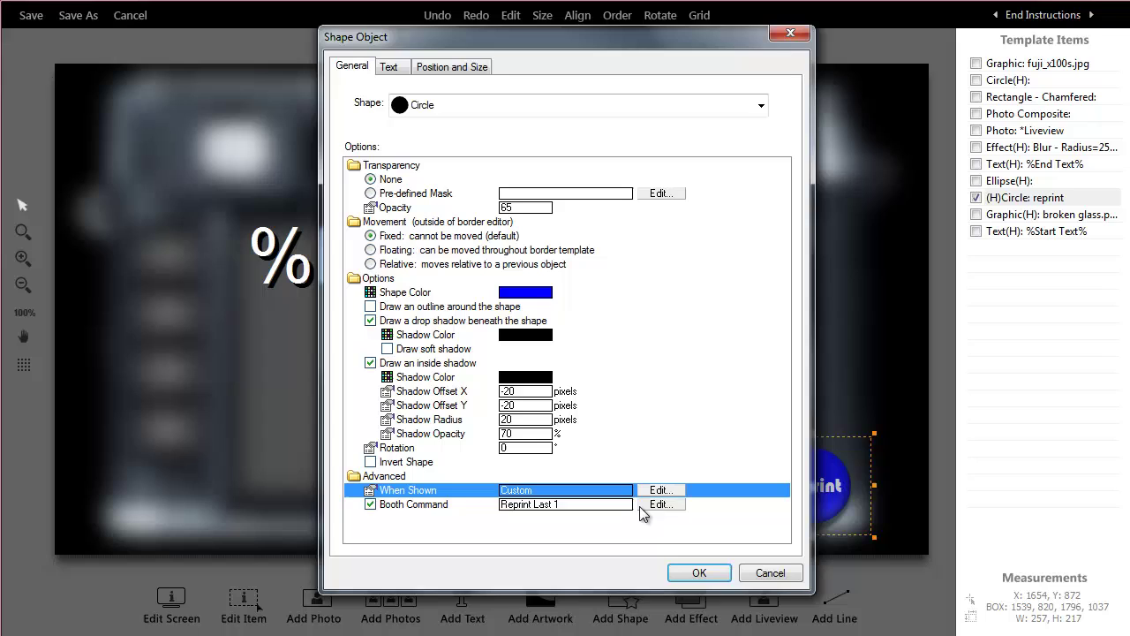
click(659, 504)
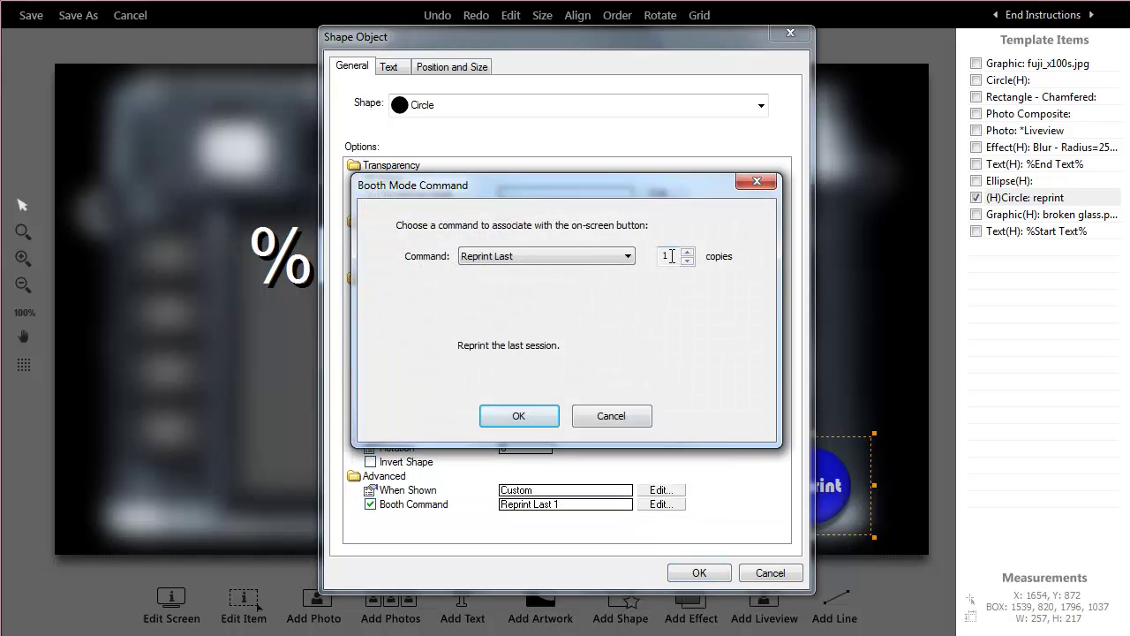
click(528, 254)
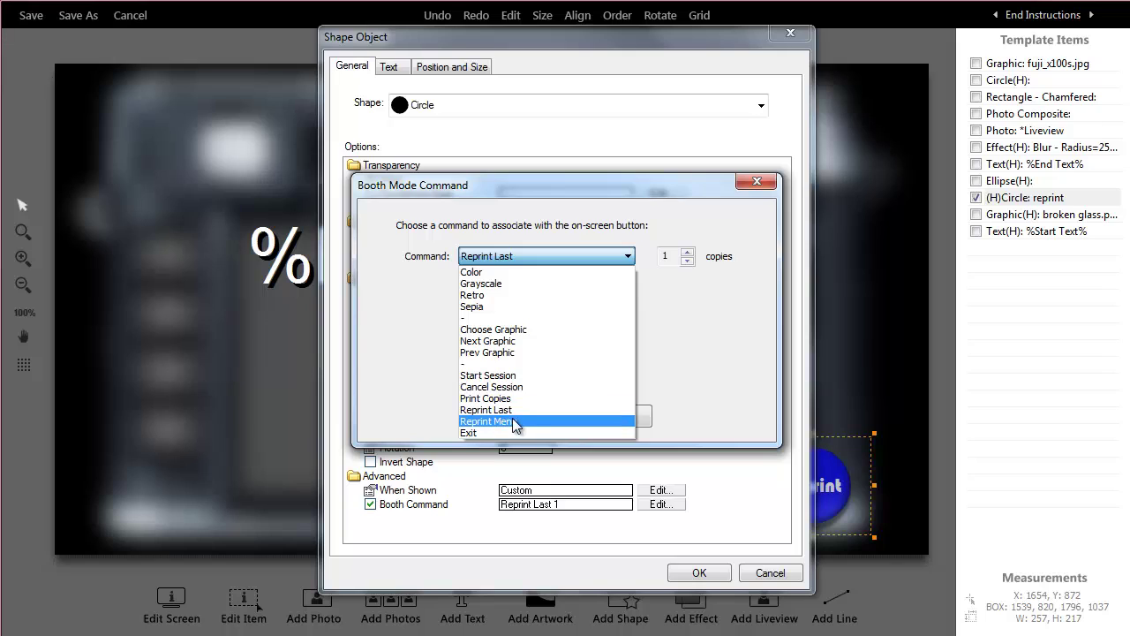
click(546, 258)
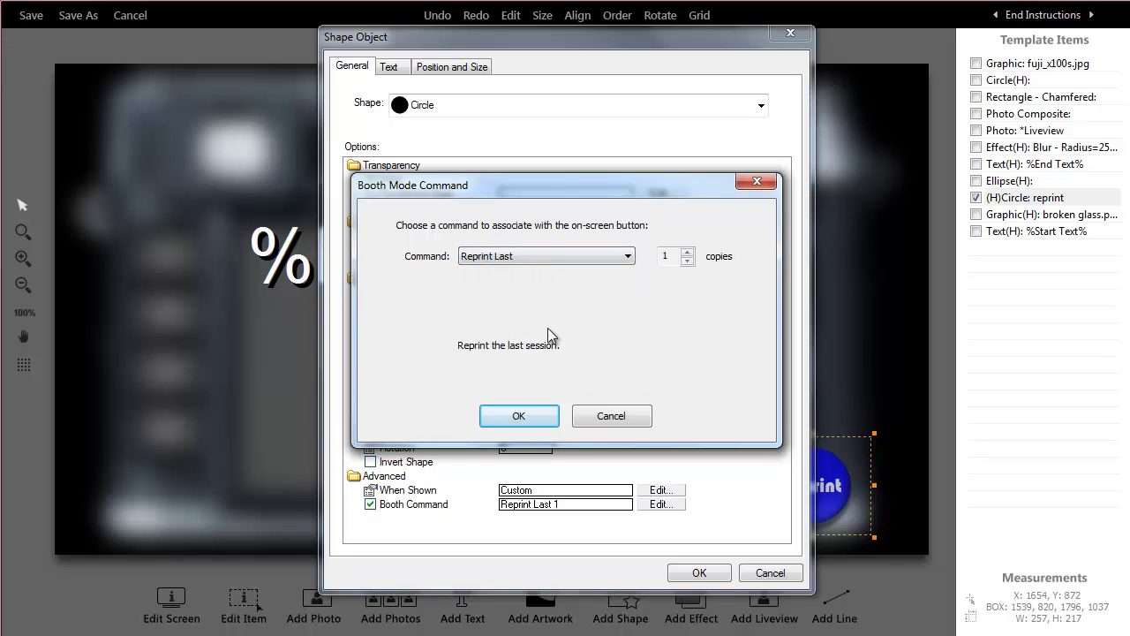
click(581, 266)
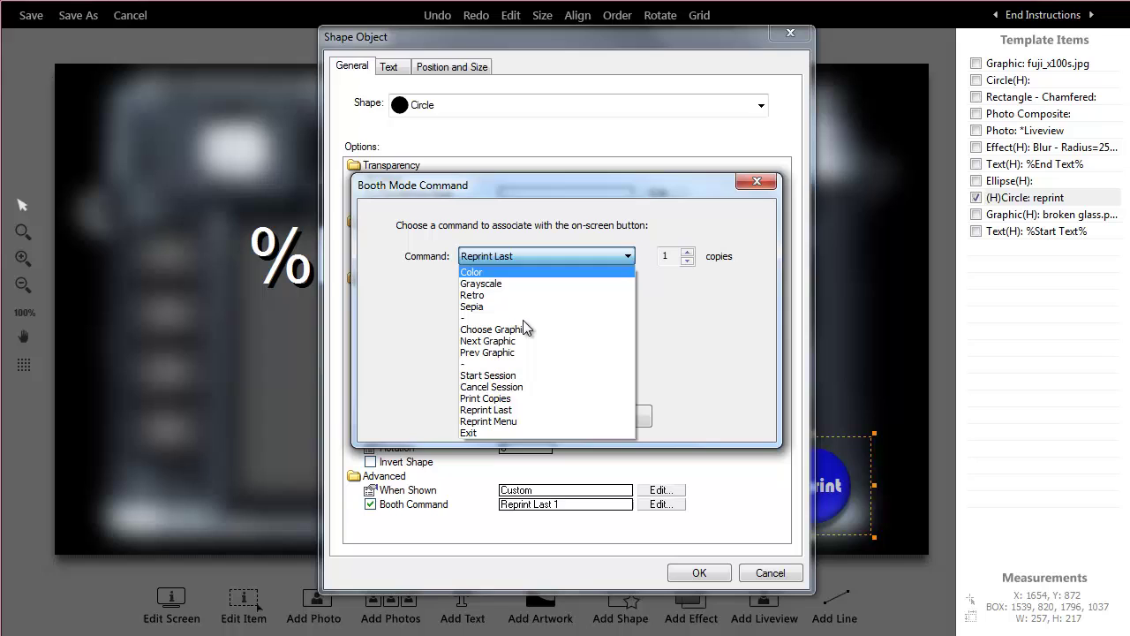
click(562, 408)
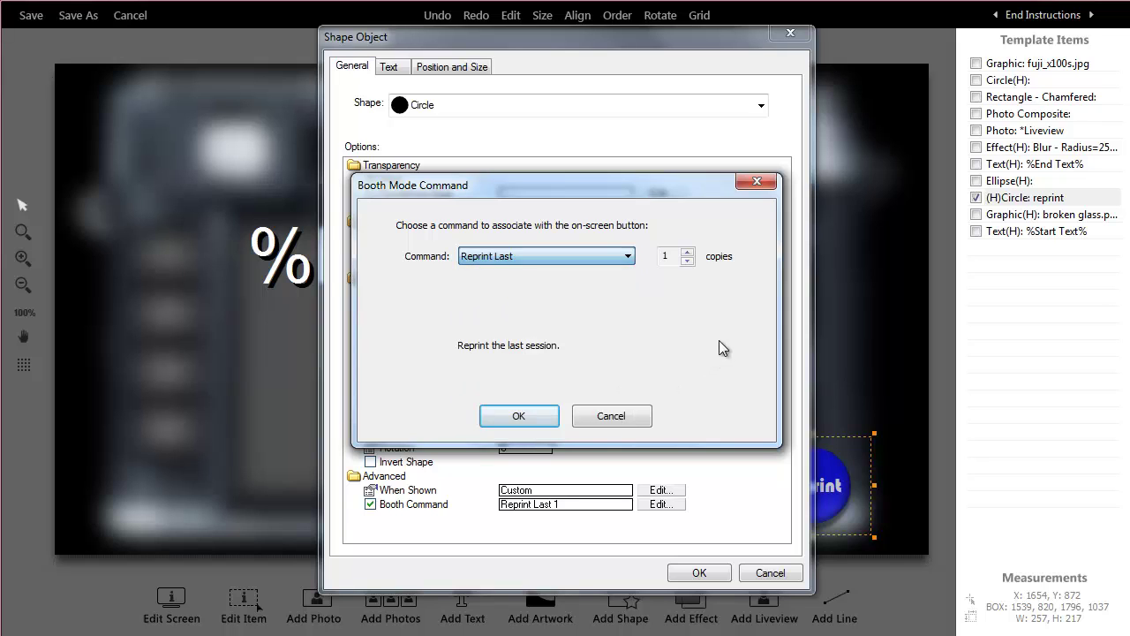
click(623, 413)
click(772, 570)
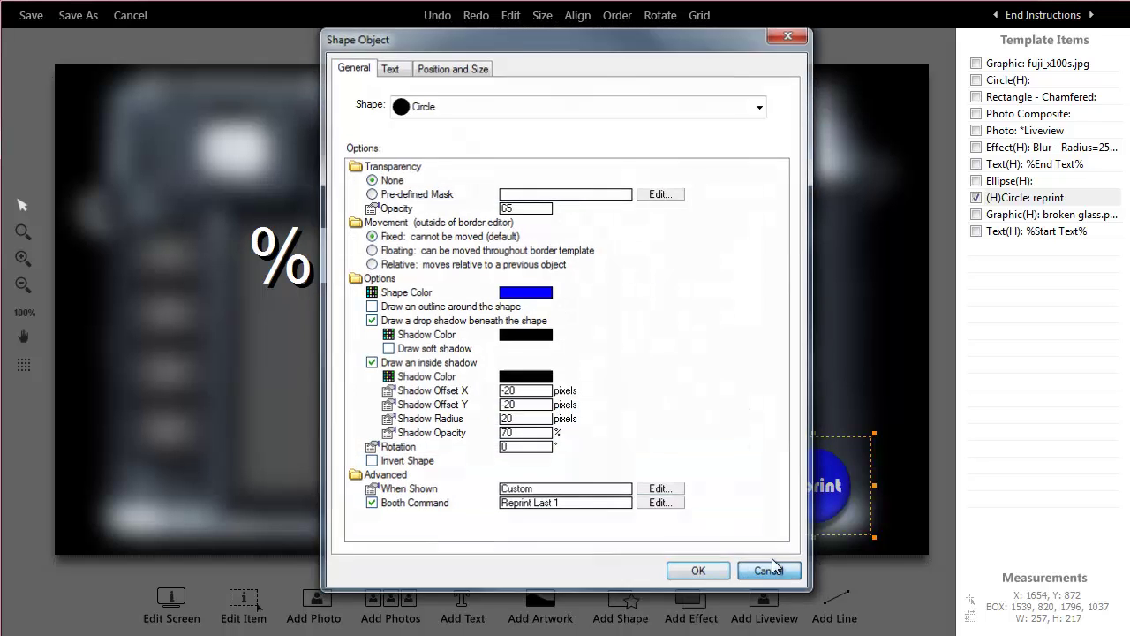
Preview During Startup, then step forward to Before Photo 4 showing the broken-glass overlay.
click(1031, 17)
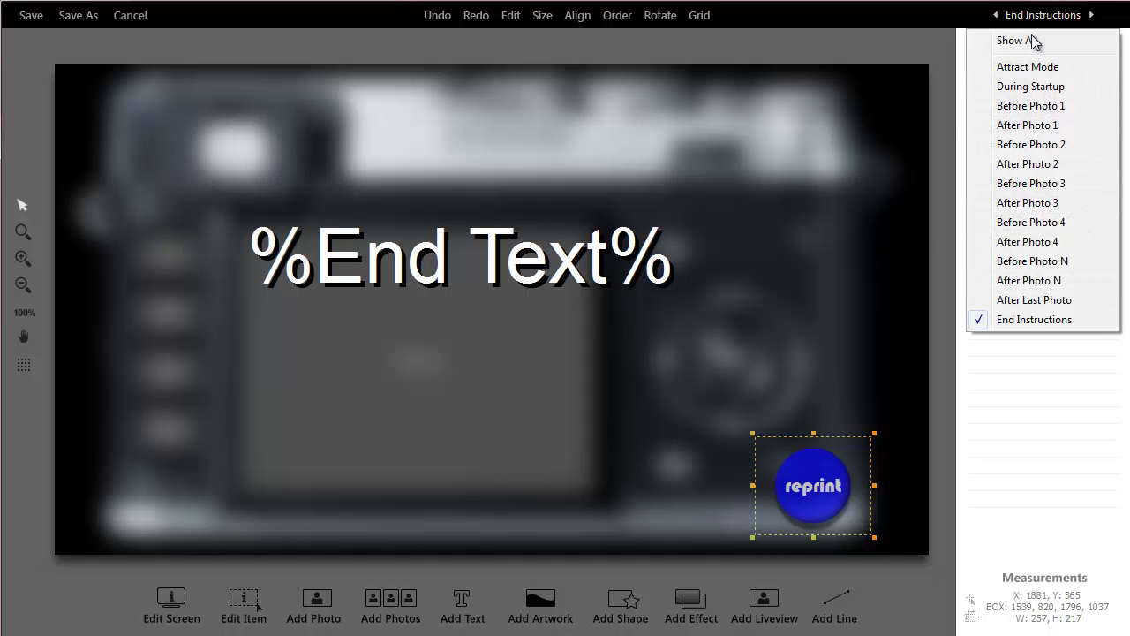
click(1027, 87)
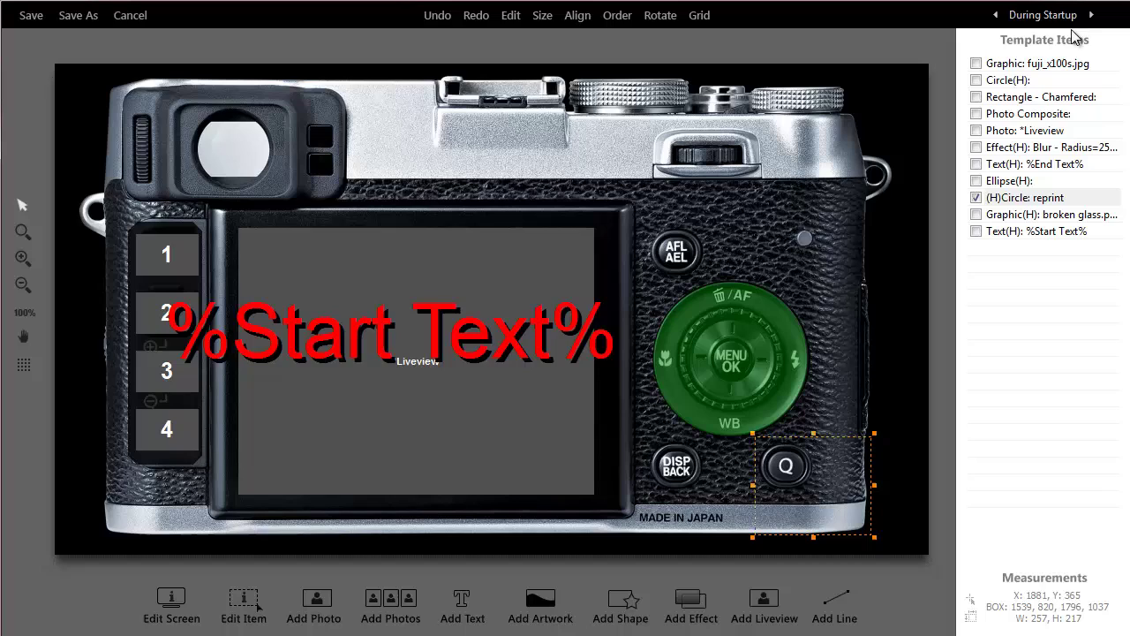
click(1092, 15)
click(1093, 15)
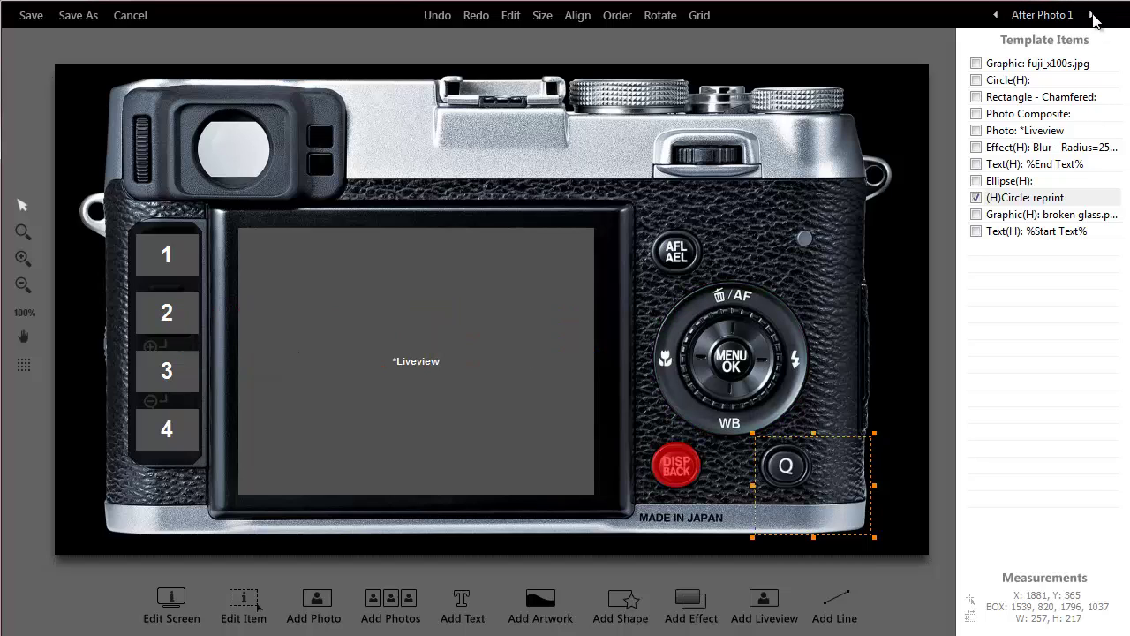
click(1092, 15)
click(1092, 15)
click(1092, 15)
click(1092, 15)
click(1093, 15)
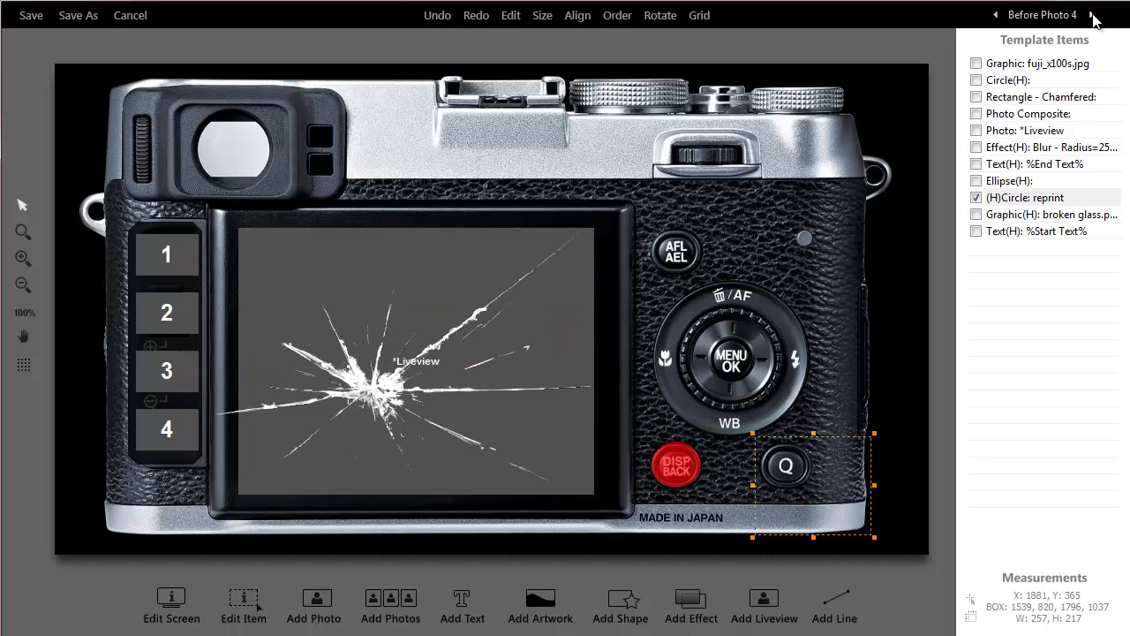